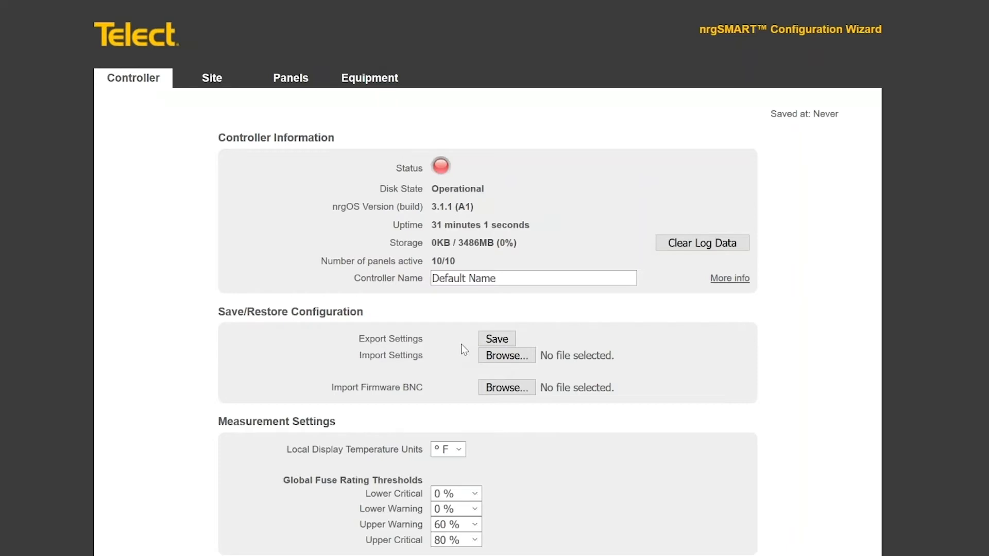
Export the controller's current settings and save the backup .ncs file download
left_click(504, 344)
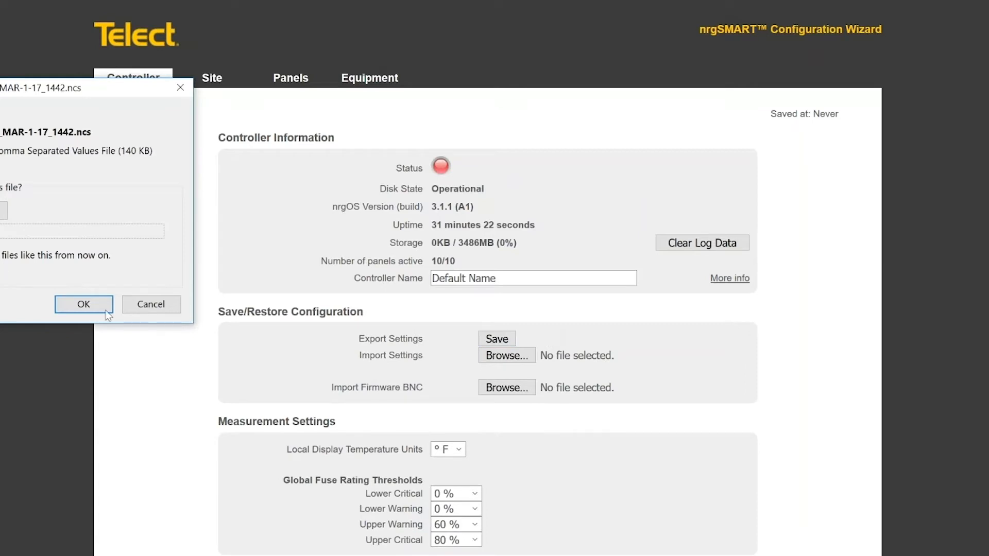
left_click(84, 305)
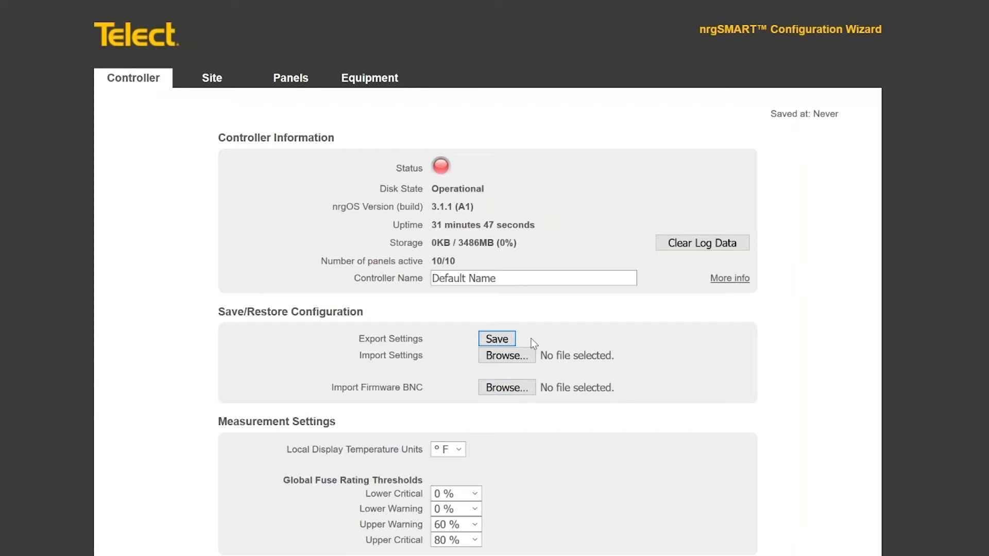
Select nrgOS-3_1_1.bnc from the 3.1.1 (Released) > Released folder as the firmware file
left_click(512, 393)
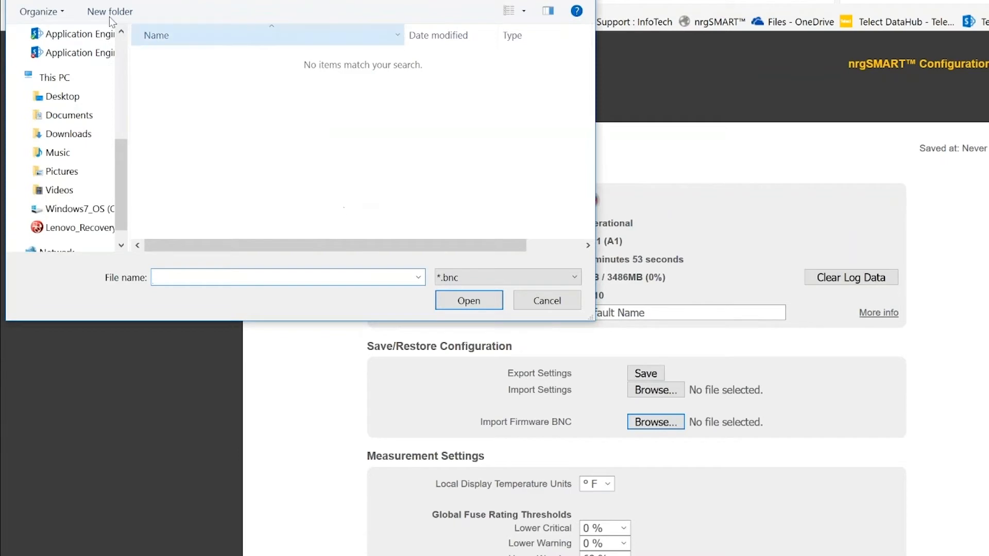
left_click(77, 1)
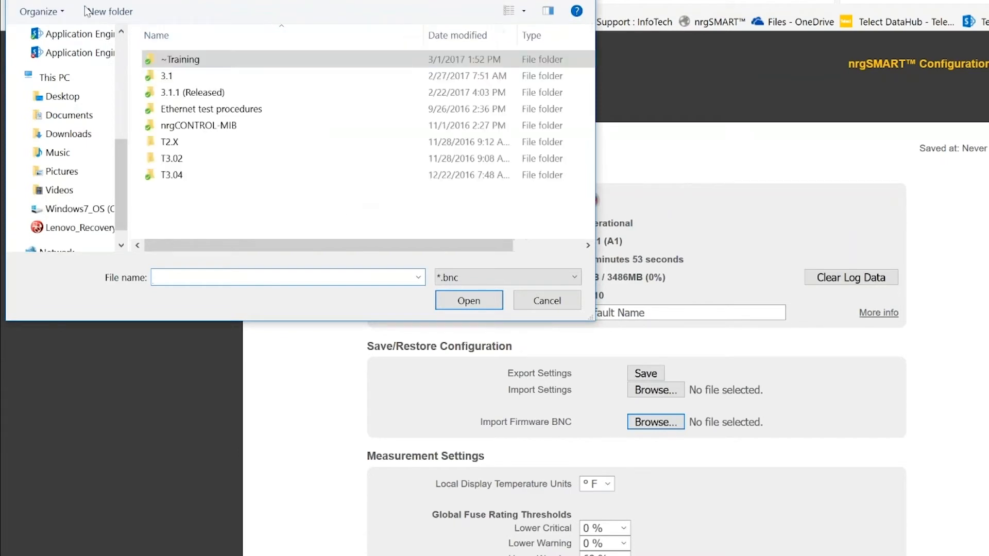
double_click(182, 61)
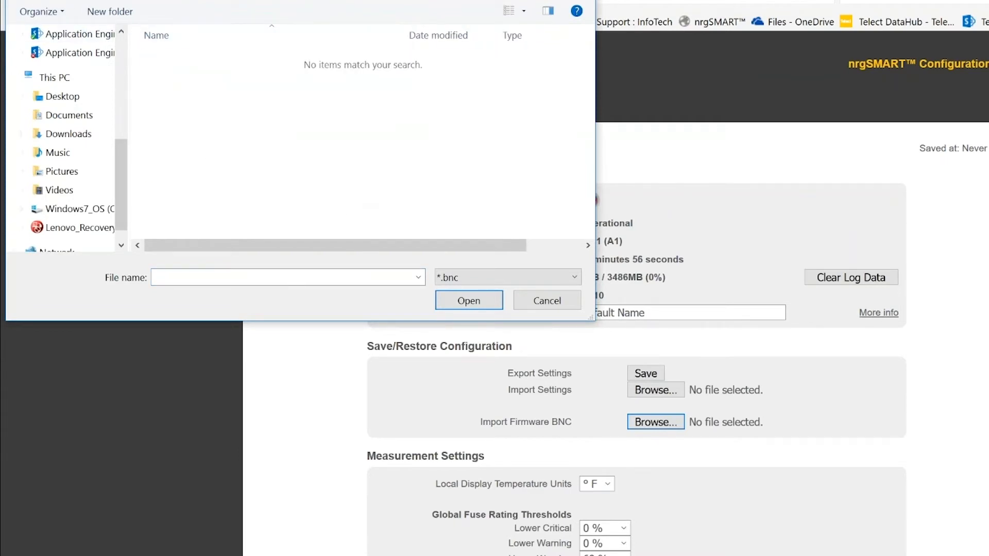
key("alt+Up")
double_click(181, 94)
double_click(179, 77)
double_click(198, 62)
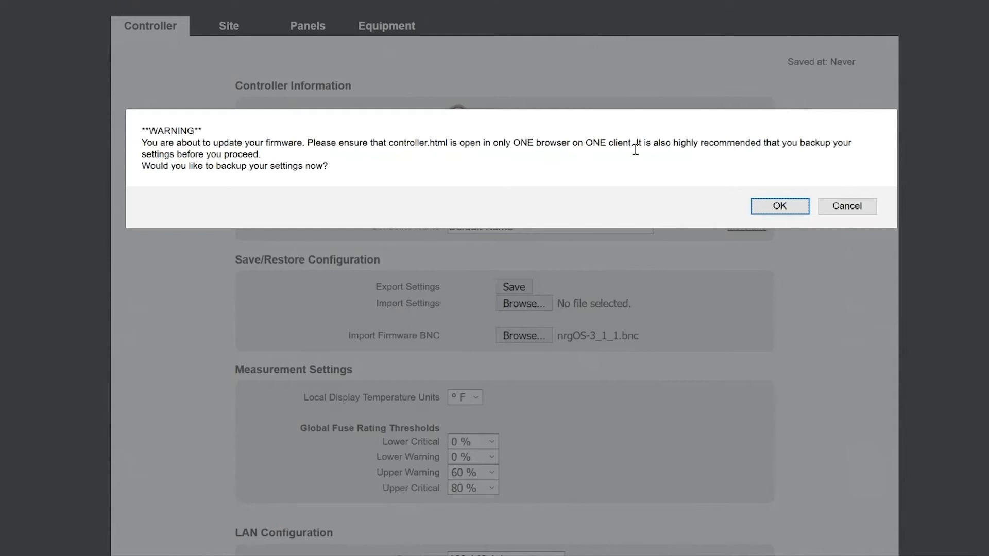
Skip the extra settings backup so the firmware upload proceeds and the controller reboots
left_click(848, 206)
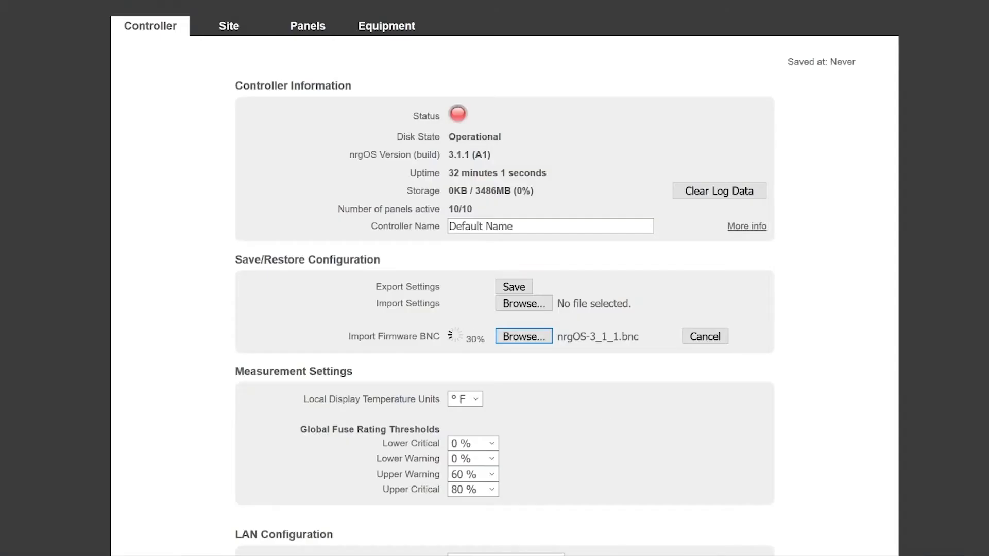
mouse_move(245, 555)
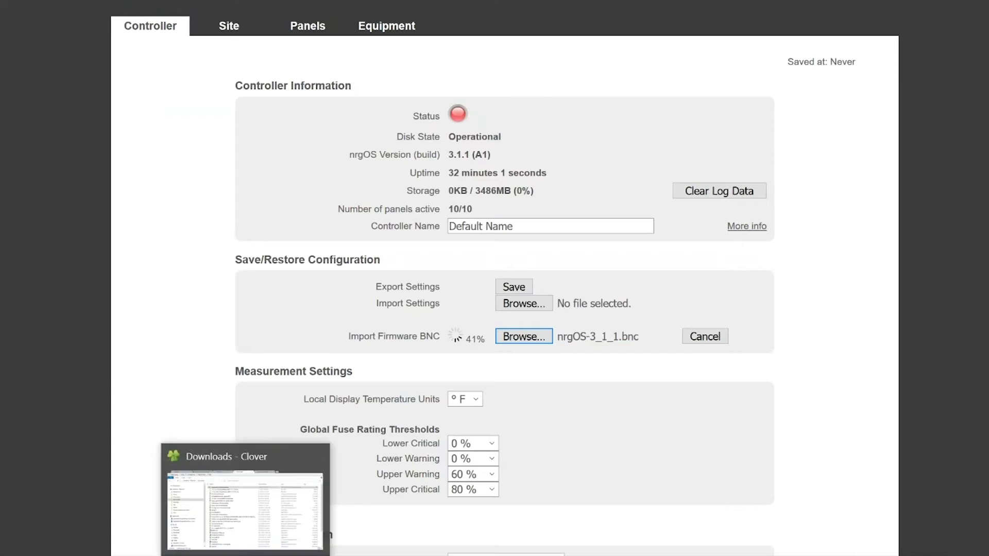
left_click(245, 555)
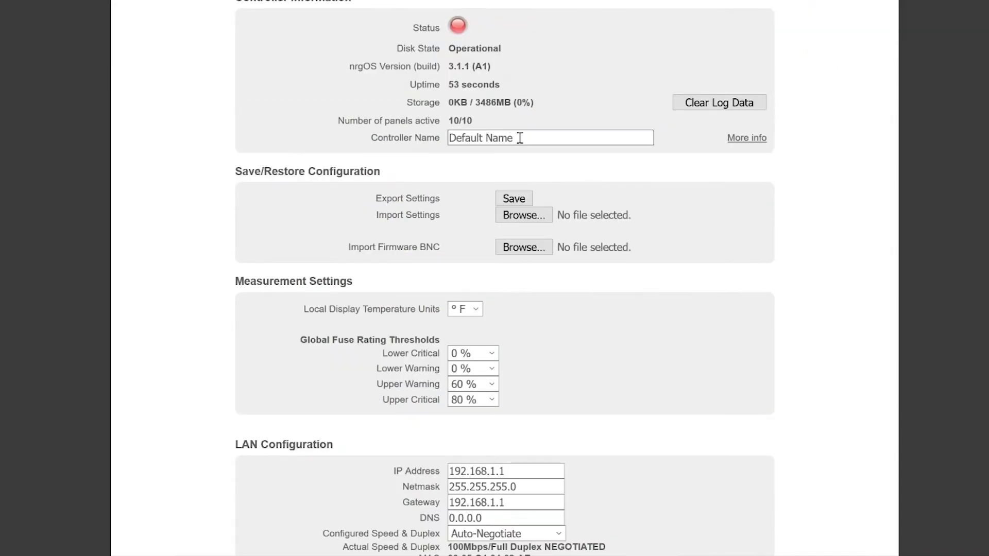
Select and then deselect the Controller Name once the controller is back running nrgOS 3.1.1
triple_click(500, 135)
left_click(586, 85)
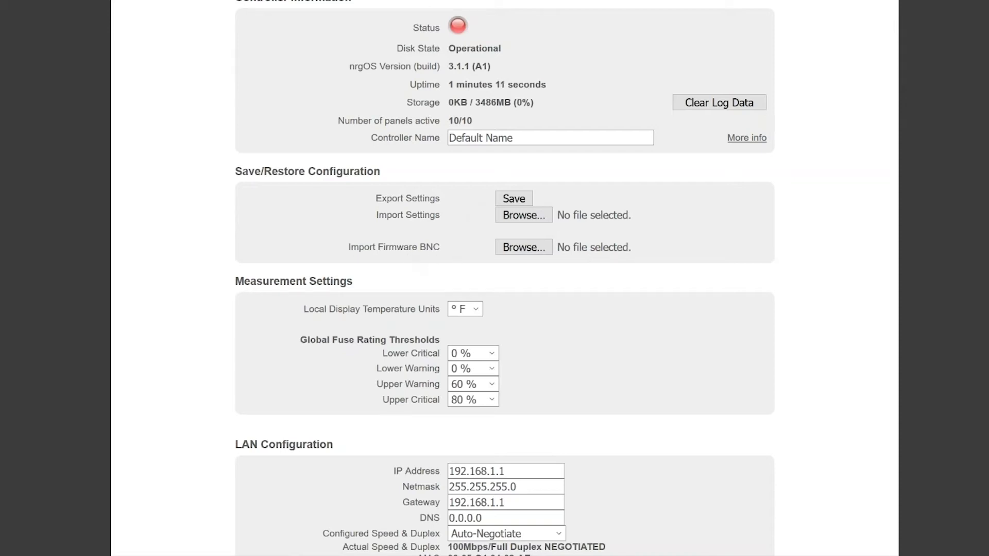
Choose the saved Changed Global Settings .ncs file from the ~Training folder for settings import
left_click(524, 219)
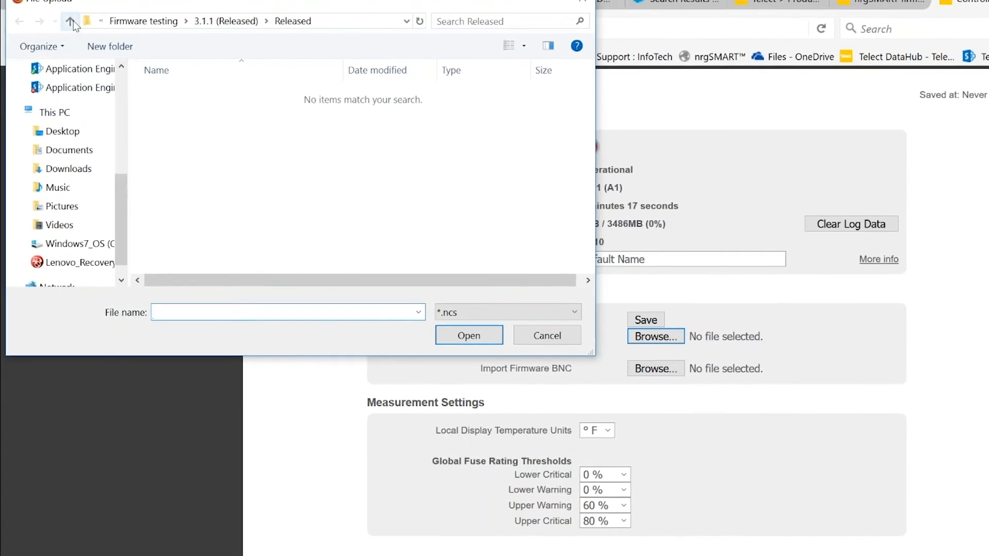
left_click(66, 19)
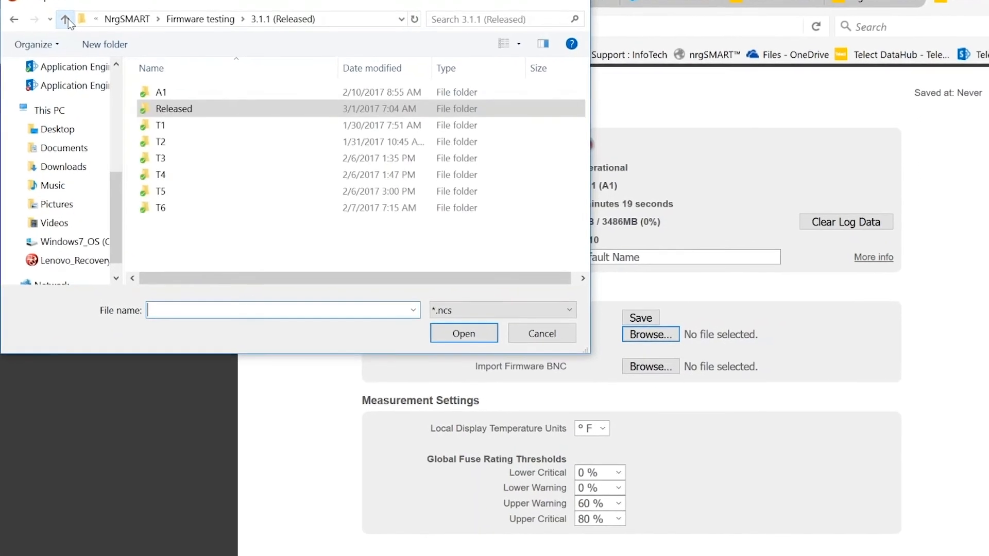
left_click(66, 19)
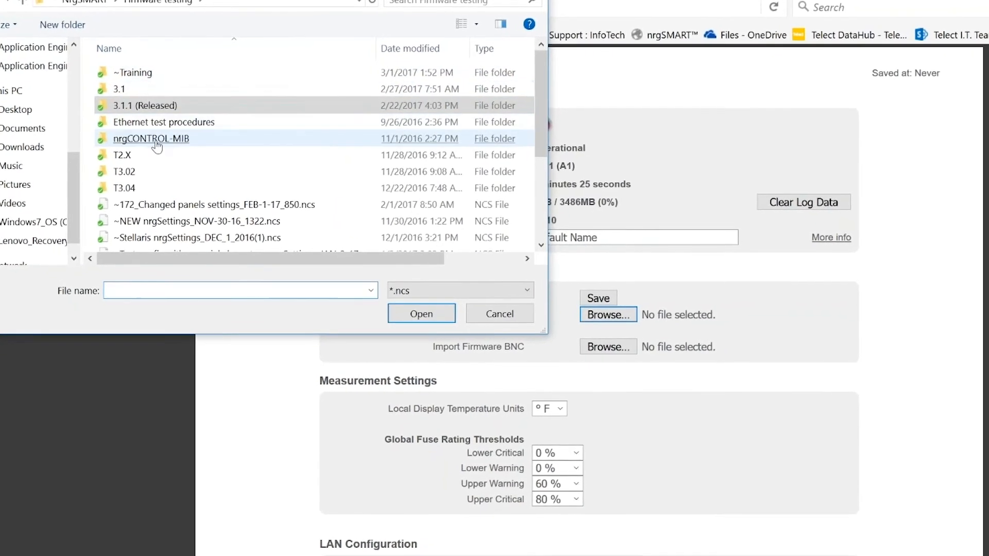
double_click(134, 72)
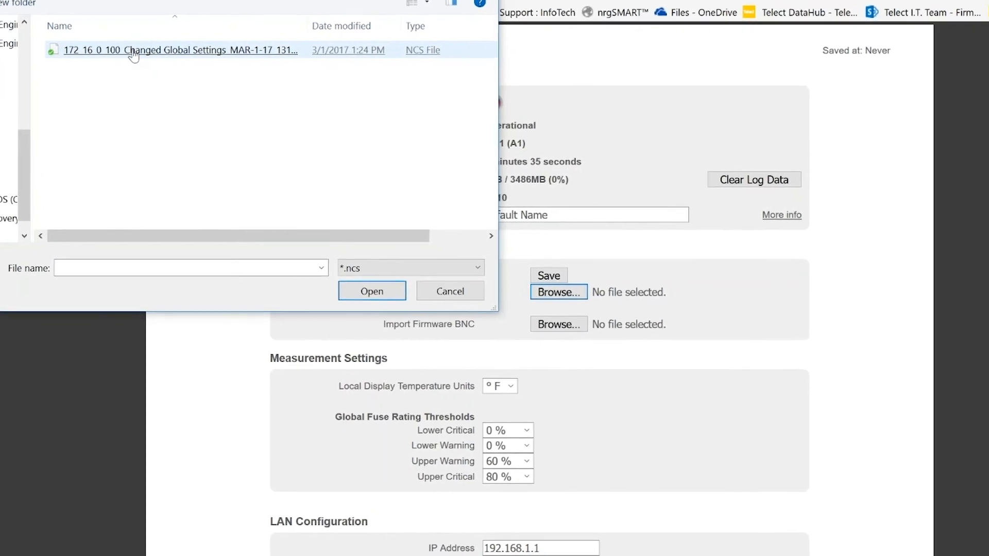
double_click(103, 38)
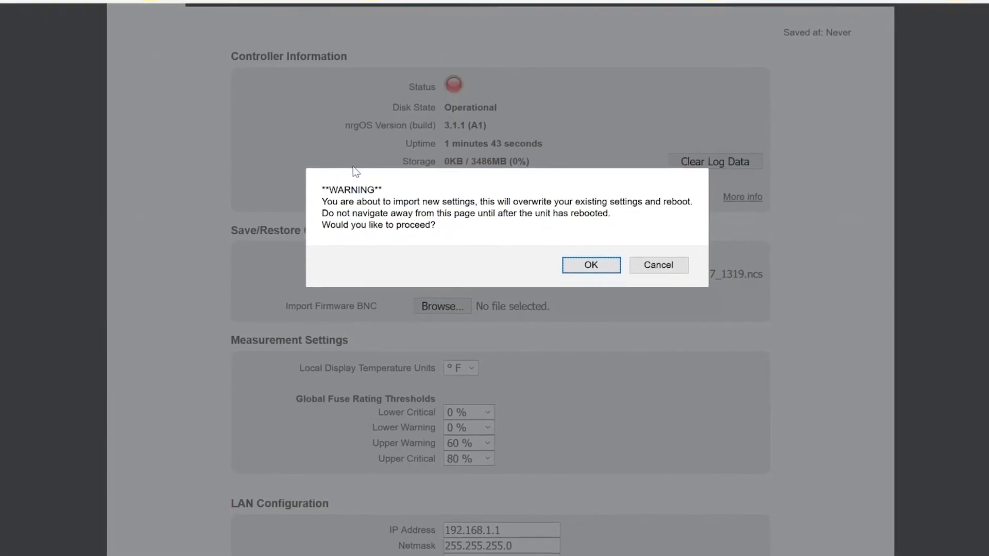
Confirm overwriting the settings and rebooting, then wait for the import upload to finish
left_click(590, 265)
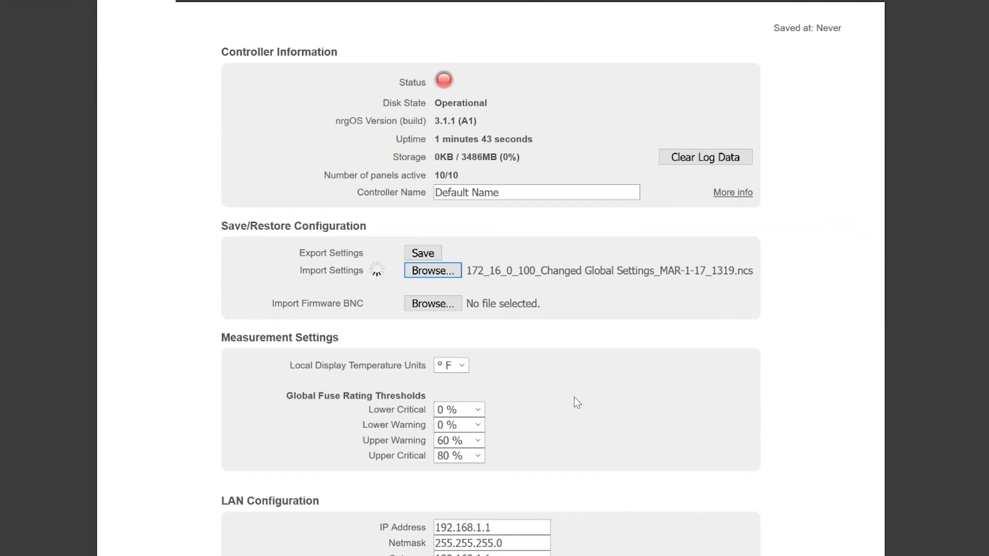
scroll(603, 397, "down", 2)
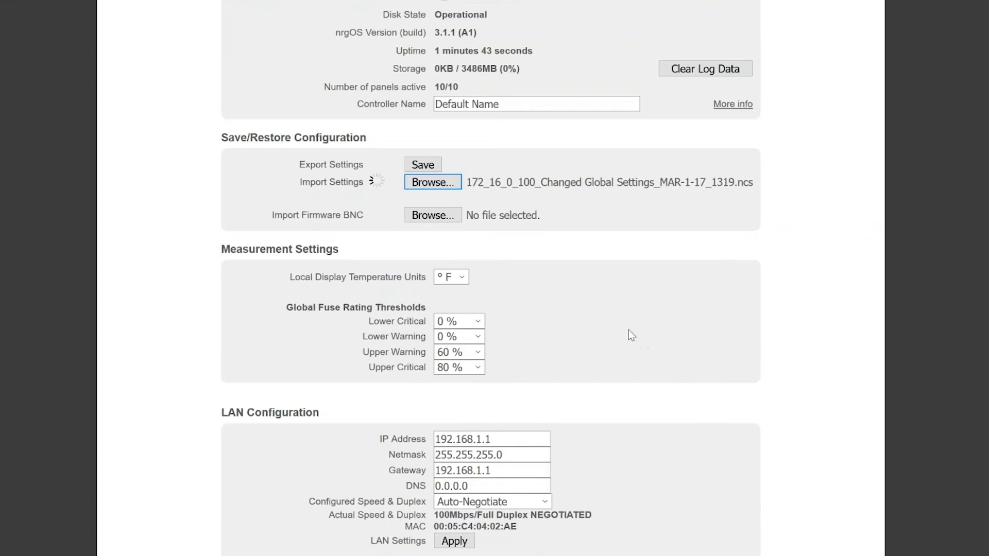
scroll(629, 338, "down", 5)
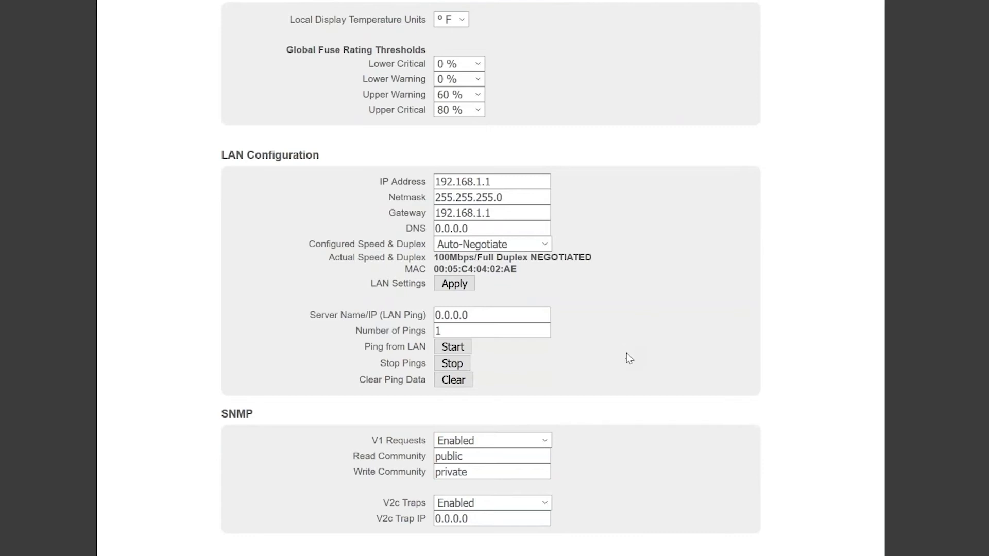
scroll(626, 355, "up", 8)
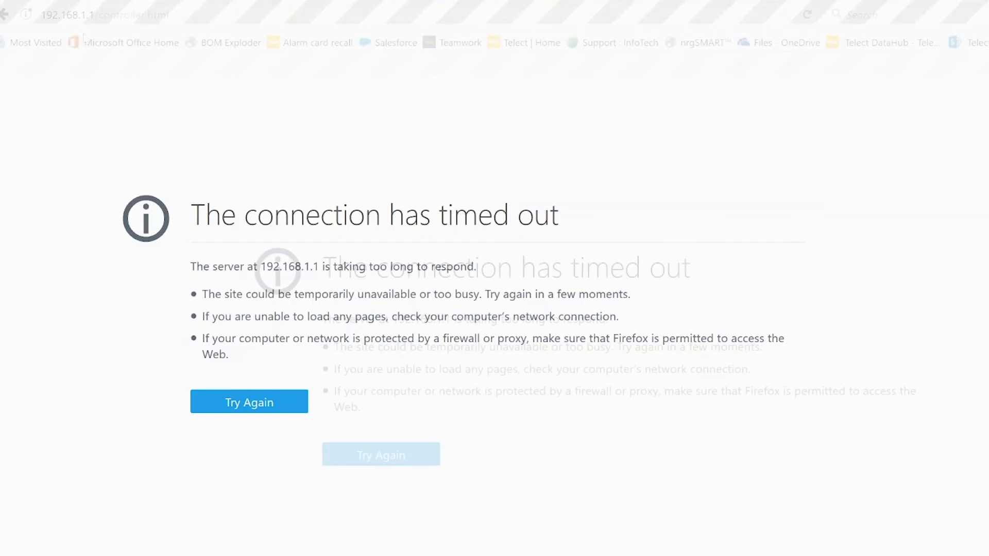
Load the controller page in Firefox at the new address 172.16.0.100
left_click(181, 15)
key("BackSpace")
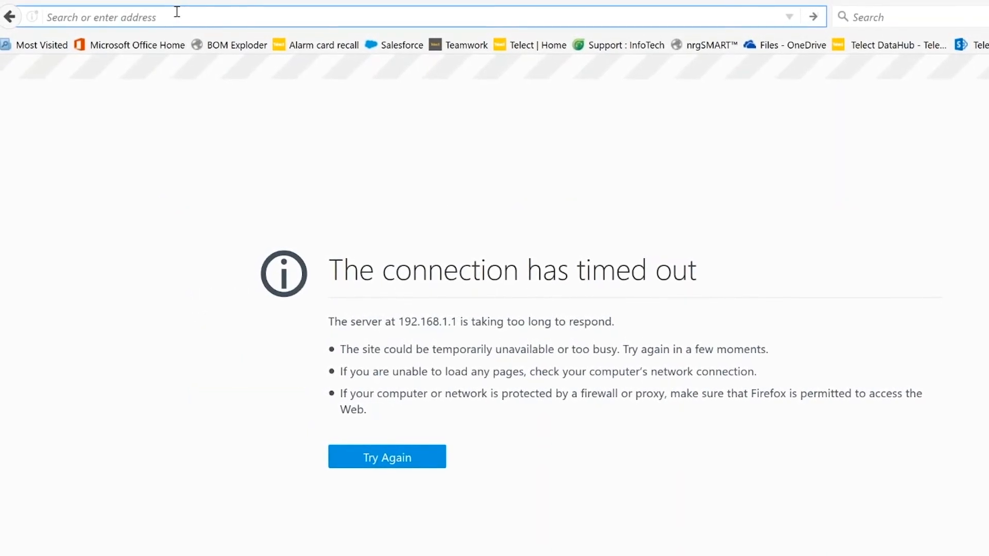
type("172.21.229.22/controller.html")
left_click(196, 101)
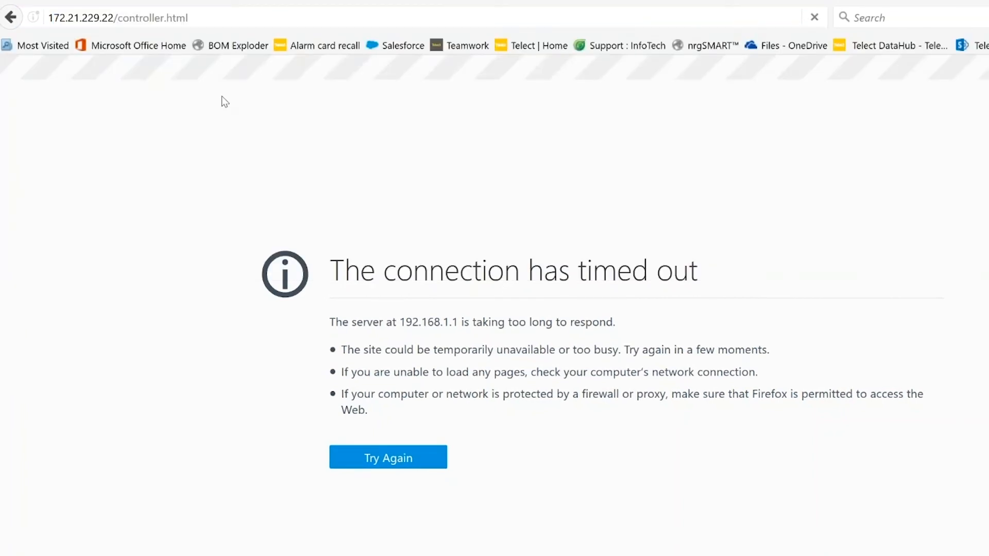
left_click(201, 18)
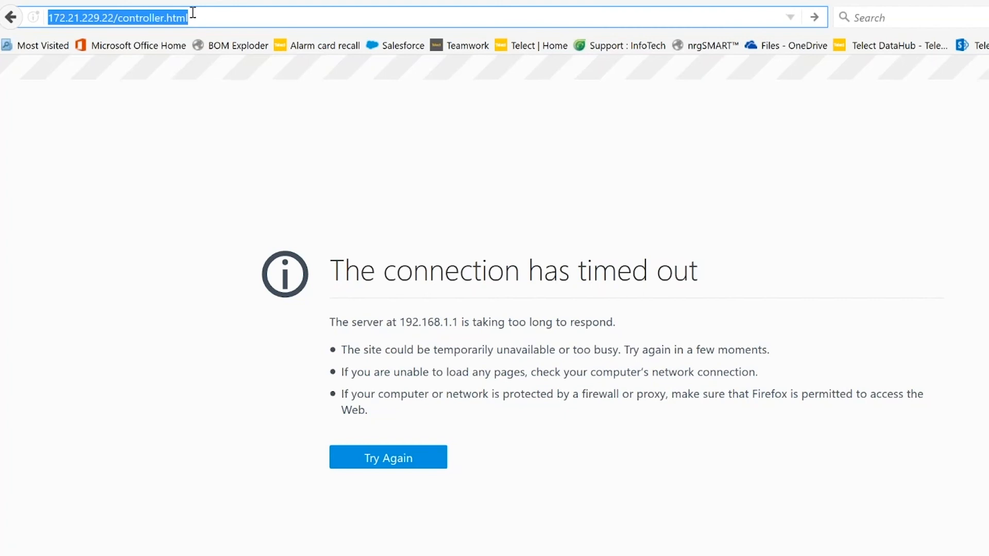
type("1")
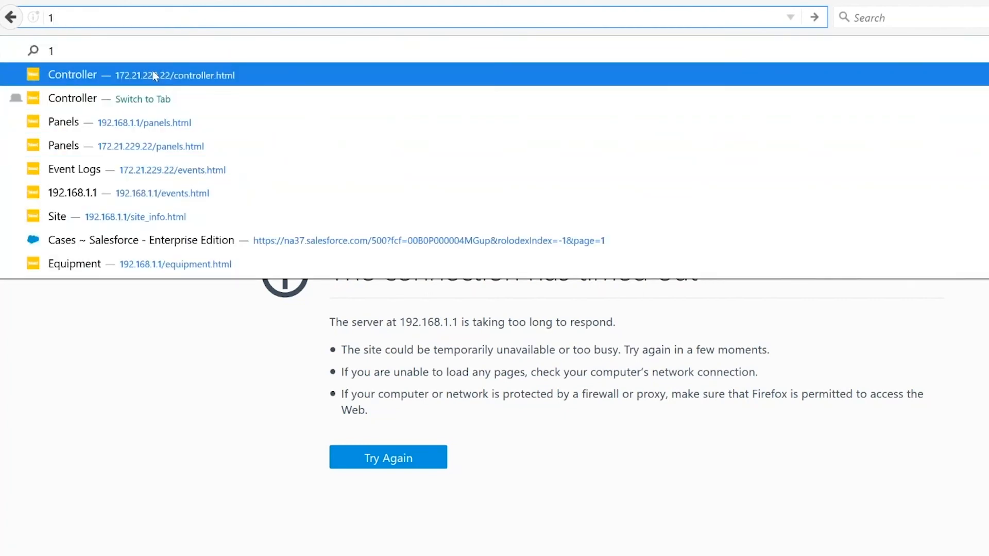
left_click(84, 22)
type("72.16.0.100")
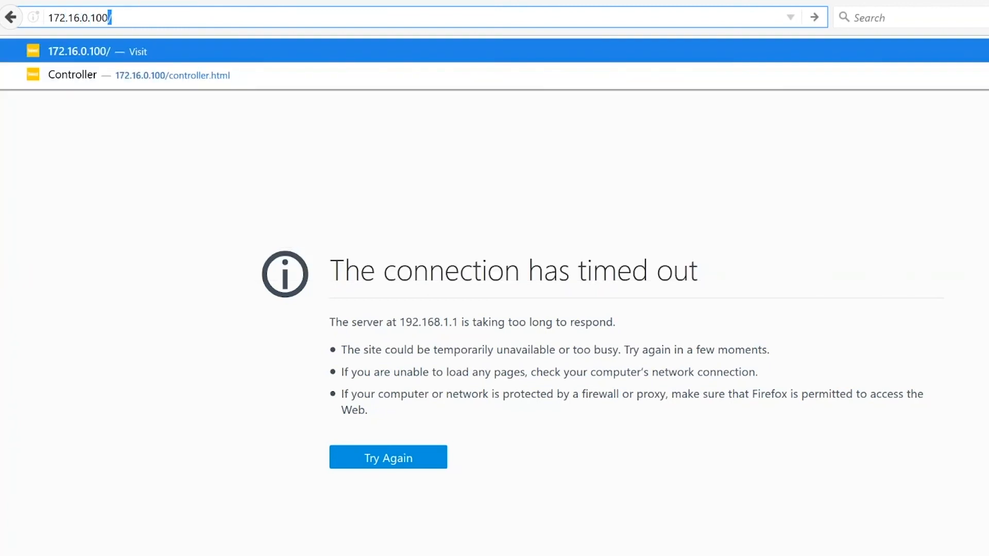
key("Return")
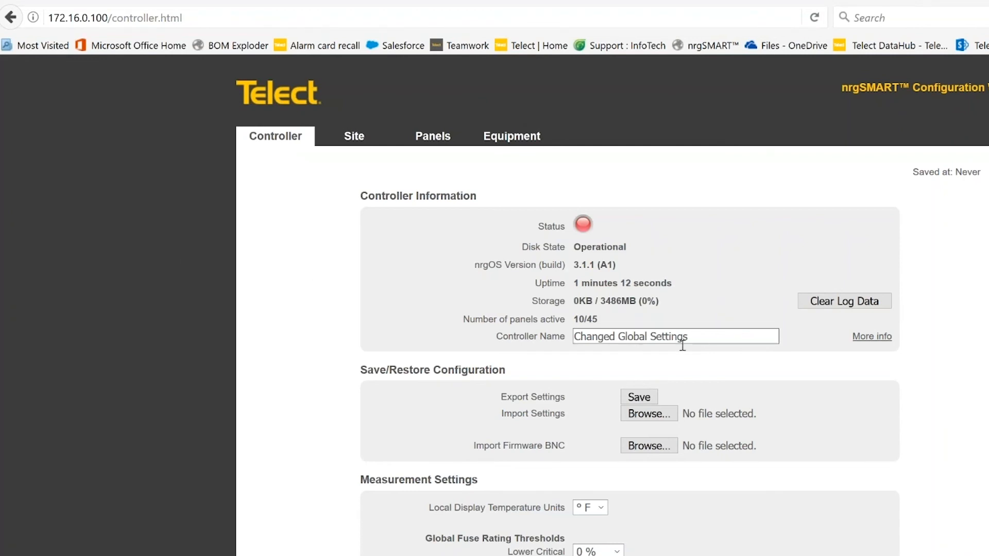
Check the restored name Changed Global Settings and 172.16.0.100 LAN settings, then go to Panels
left_click_drag(702, 337, 553, 328)
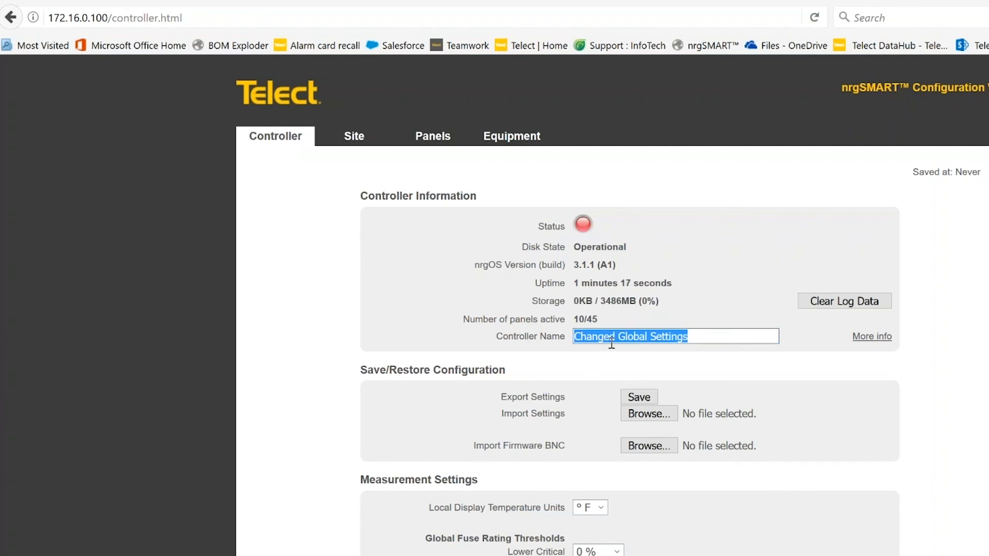
scroll(612, 345, "down", 2)
scroll(606, 341, "down", 6)
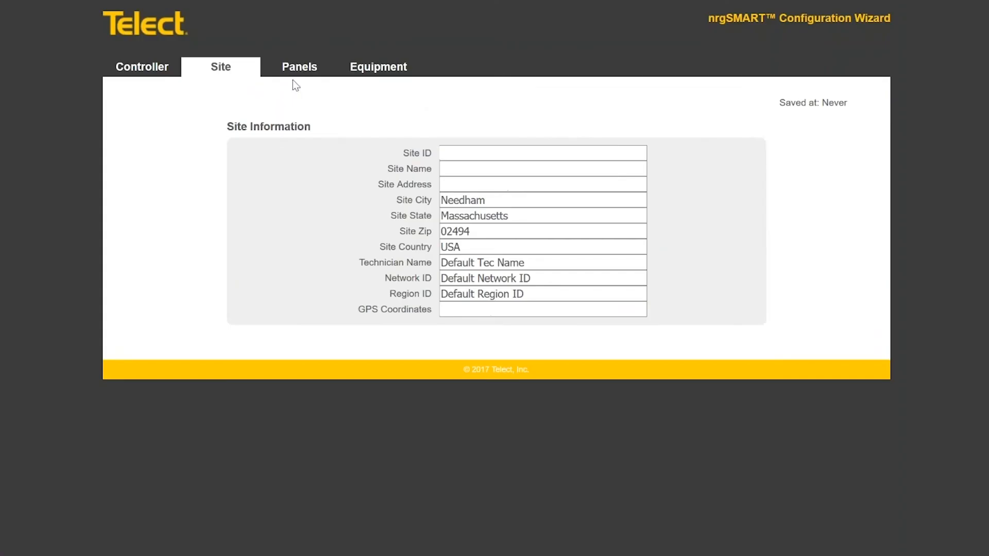
left_click(297, 69)
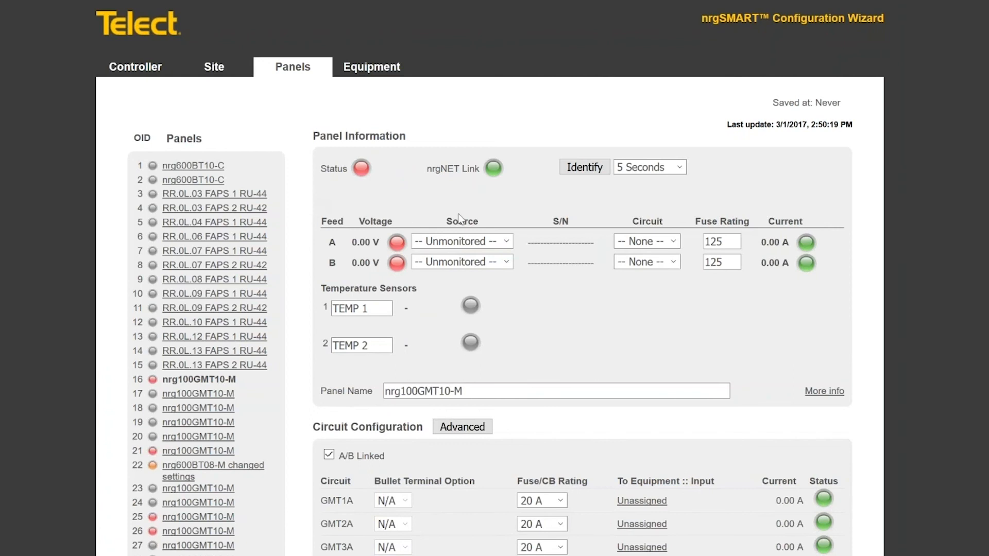
Open panel 22's details and its Advanced alarm settings
scroll(461, 221, "down", 4)
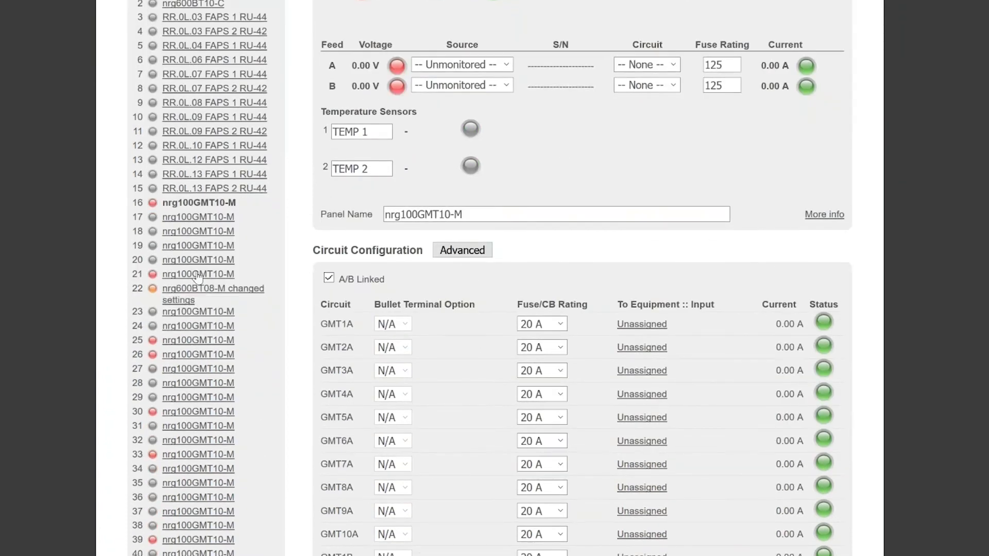
left_click(198, 298)
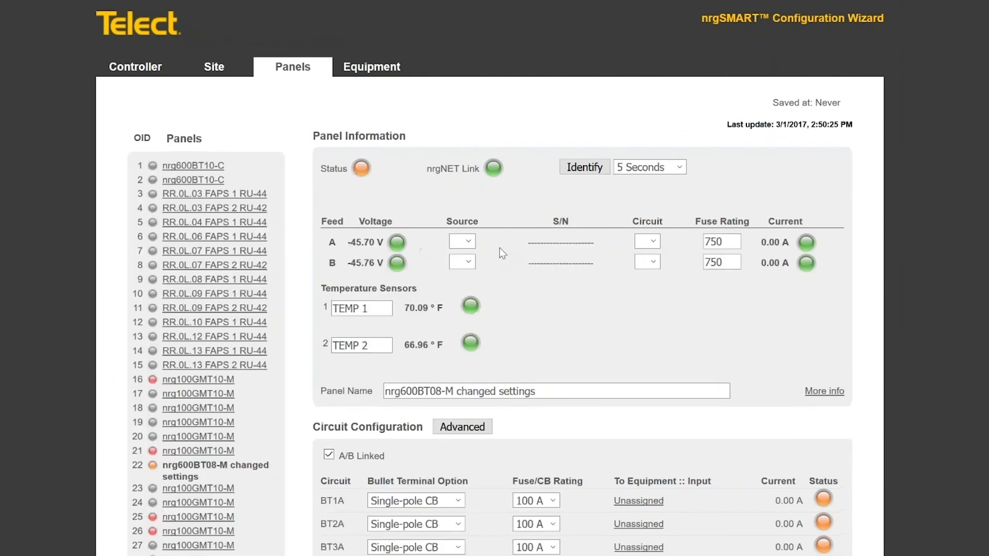
scroll(502, 253, "down", 3)
left_click(460, 251)
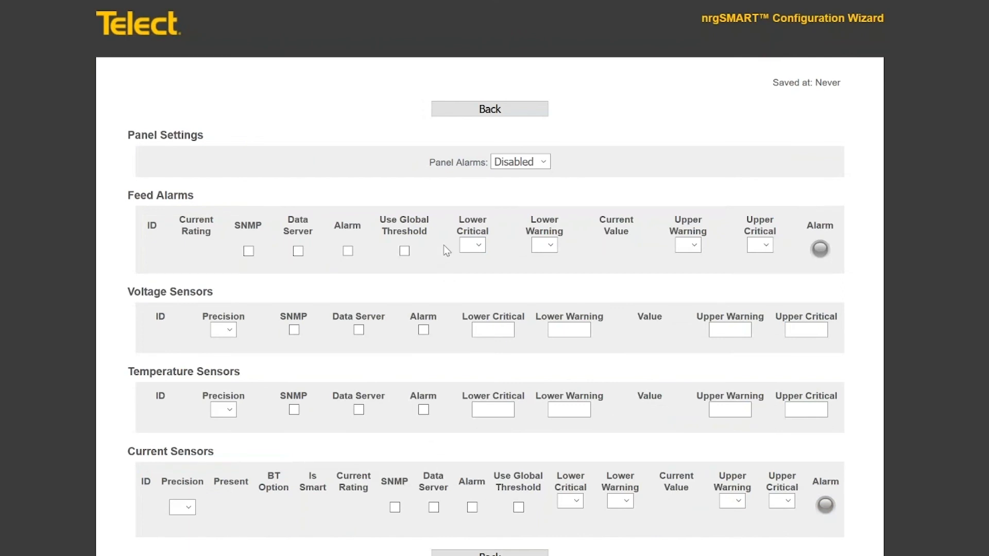
Review panel 22's Current Sensors thresholds, then go back to the Panels page
scroll(447, 251, "down", 6)
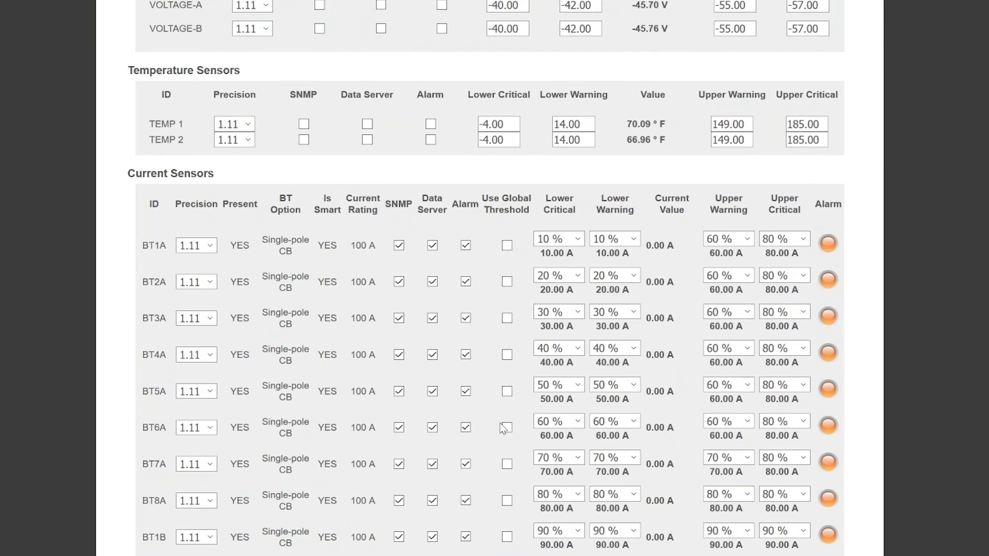
scroll(495, 399, "down", 1)
scroll(494, 399, "down", 3)
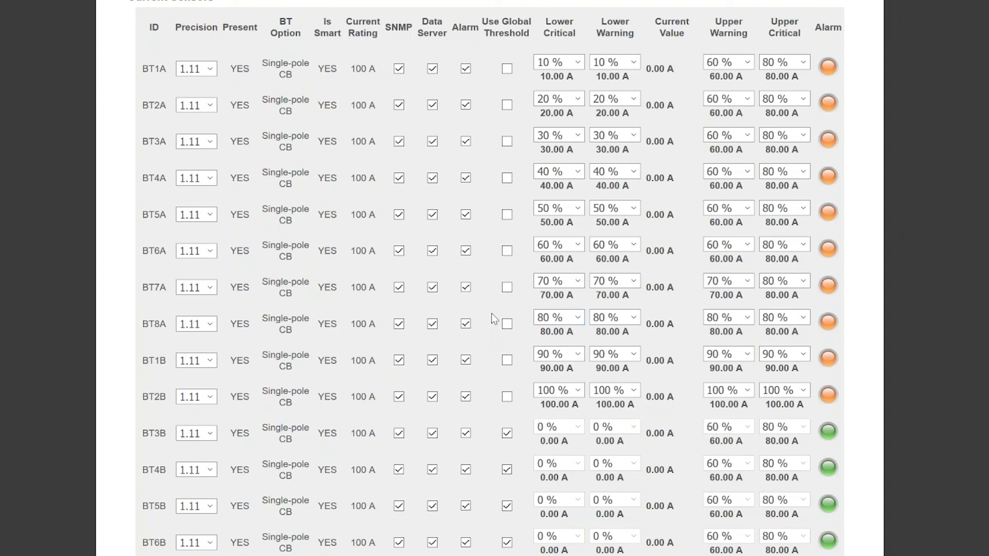
scroll(475, 328, "up", 10)
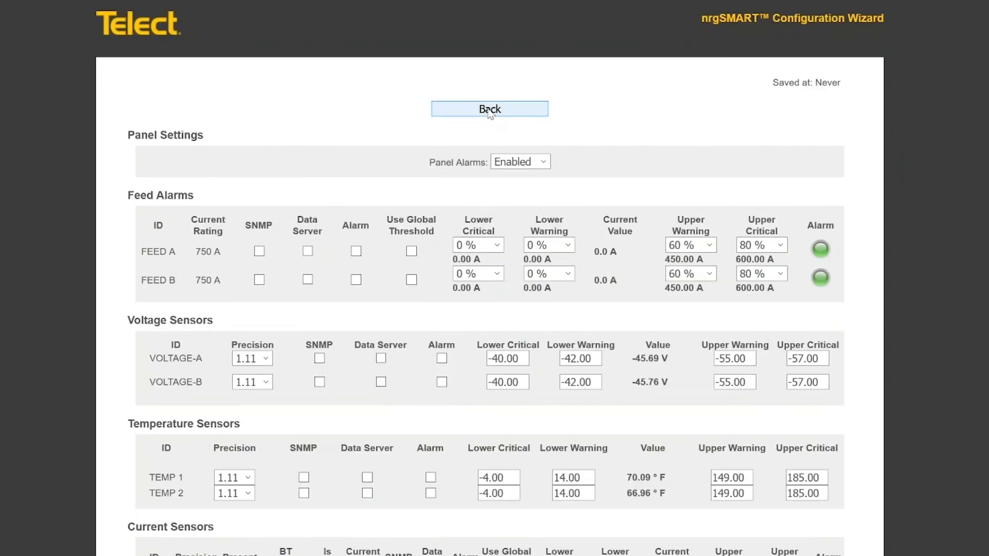
left_click(490, 109)
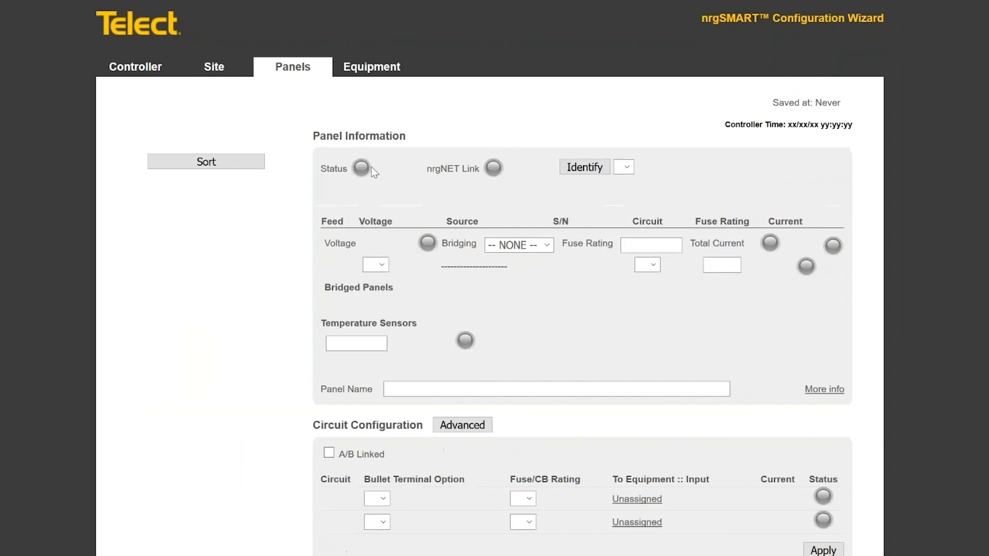